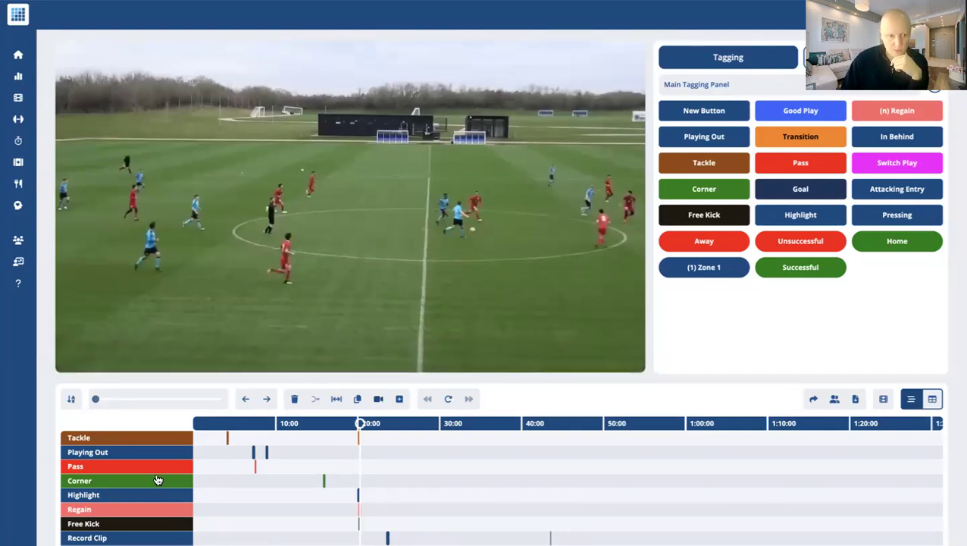
# - Jump to the Playing Out clip, browse its Info and Comments, show Drawings, and pause at 07:34
pyautogui.click(255, 455)
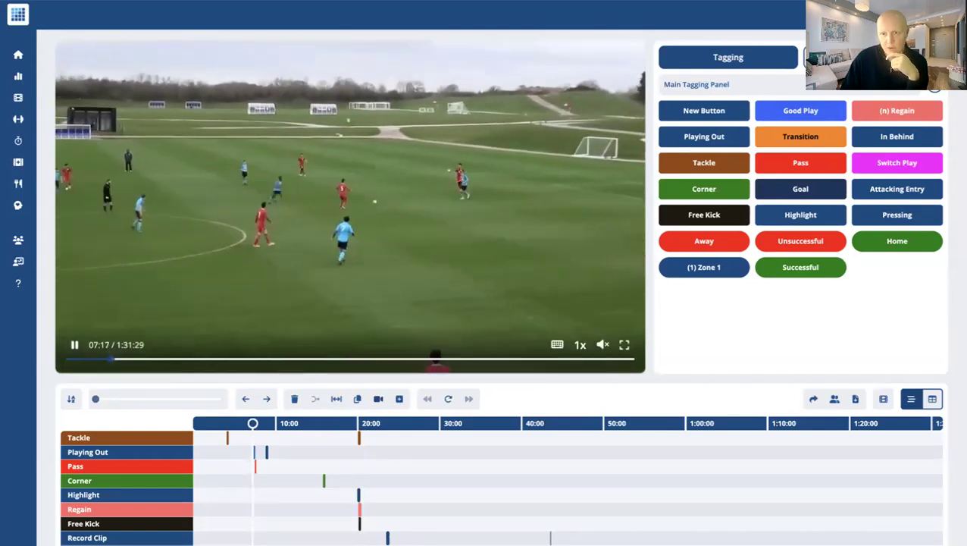
pyautogui.click(874, 57)
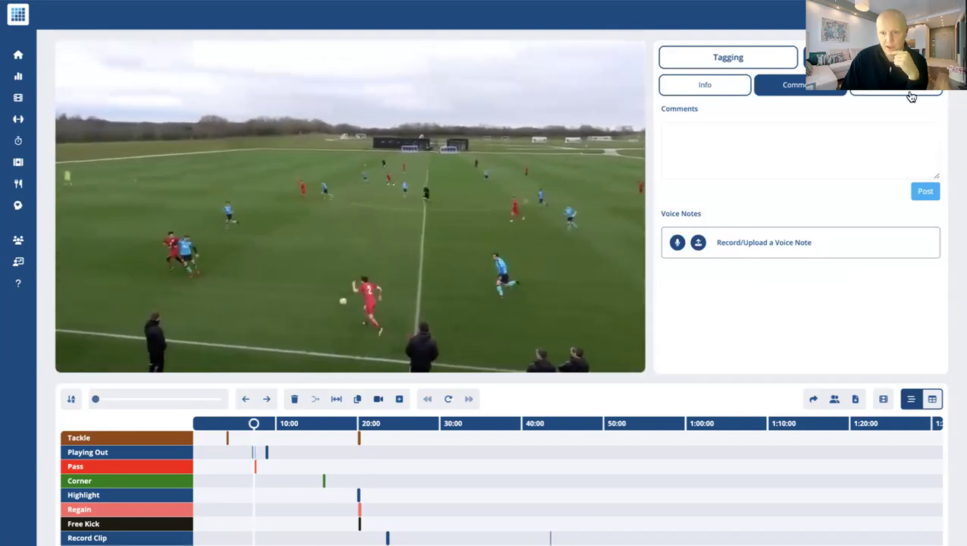
pyautogui.click(707, 86)
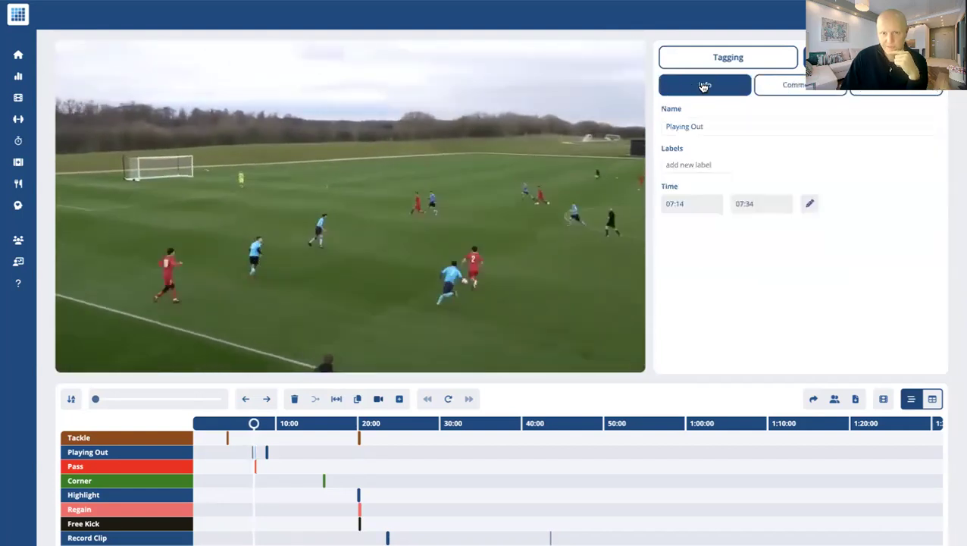
pyautogui.click(766, 90)
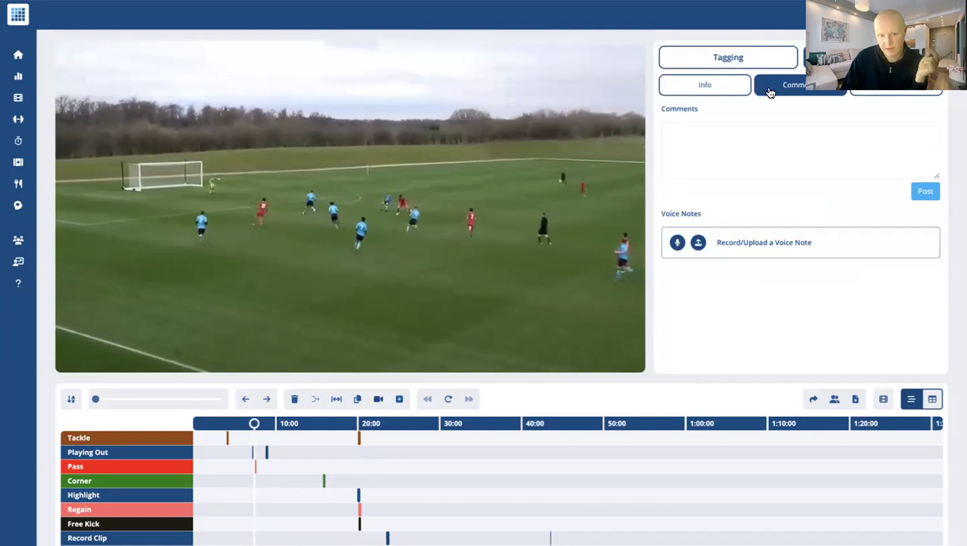
pyautogui.click(897, 91)
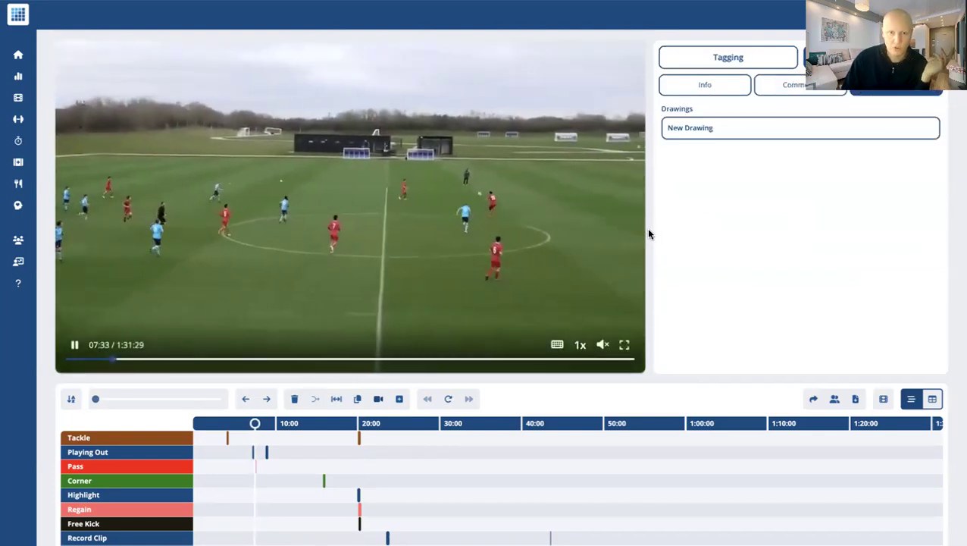
pyautogui.click(531, 167)
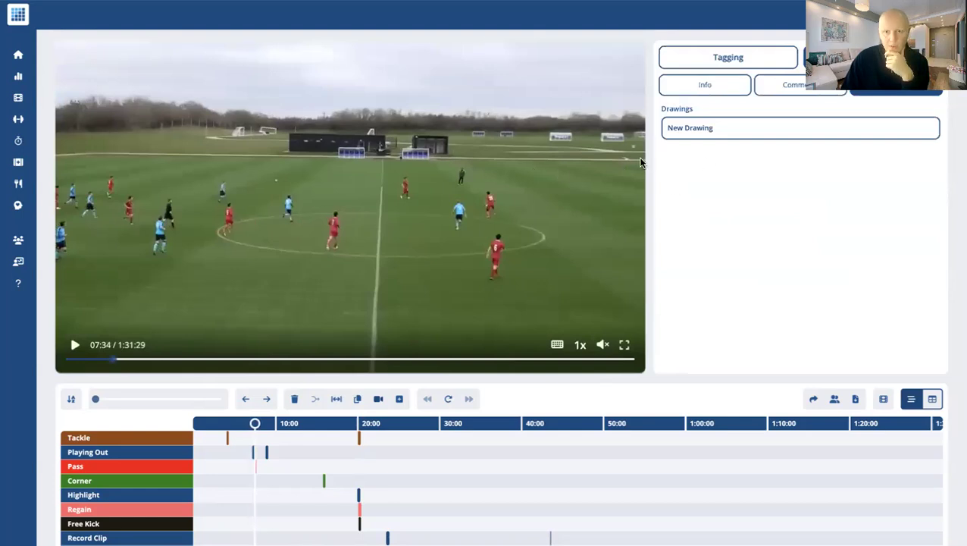
# - Start a new drawing and move its time to just after 07:14 in the clip
pyautogui.click(697, 133)
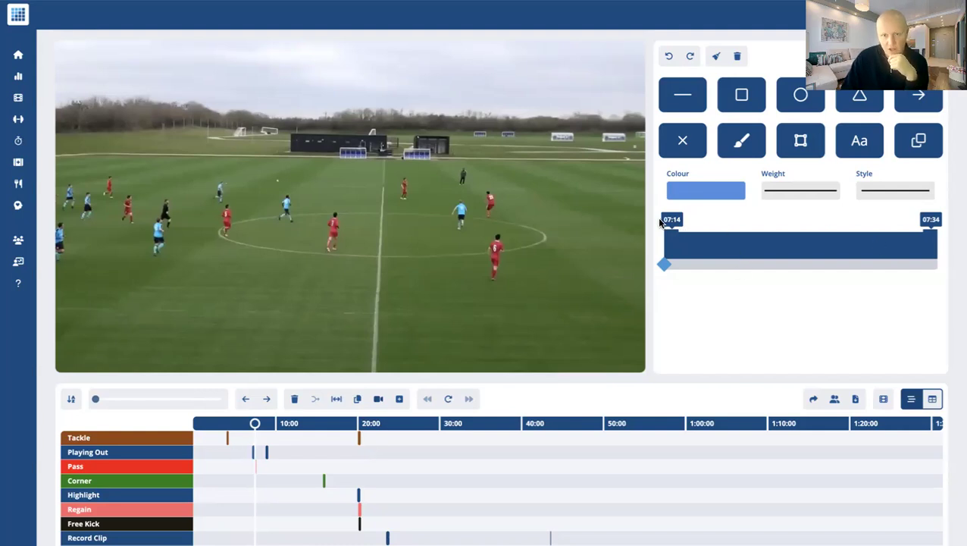
pyautogui.scroll(-1, 662, 220)
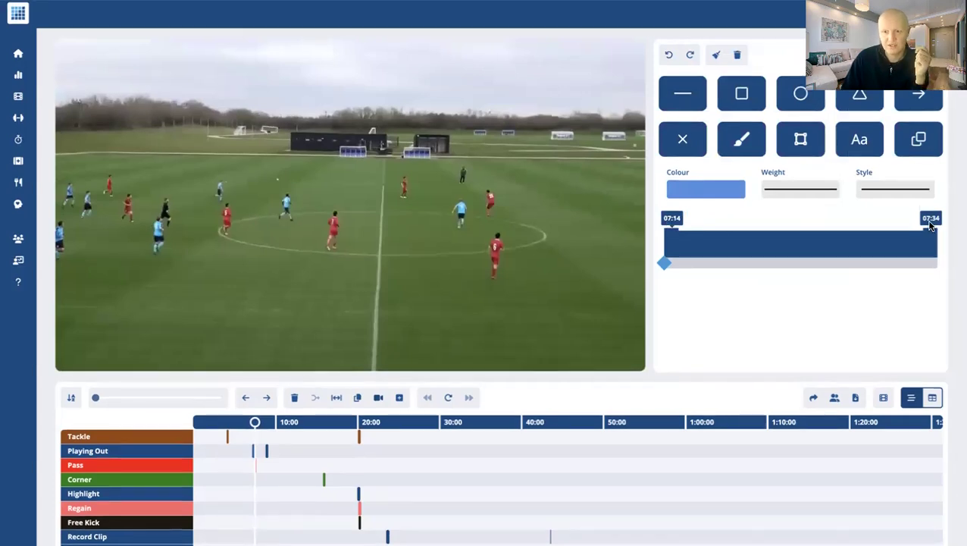
pyautogui.moveTo(664, 263); pyautogui.dragTo(704, 265)
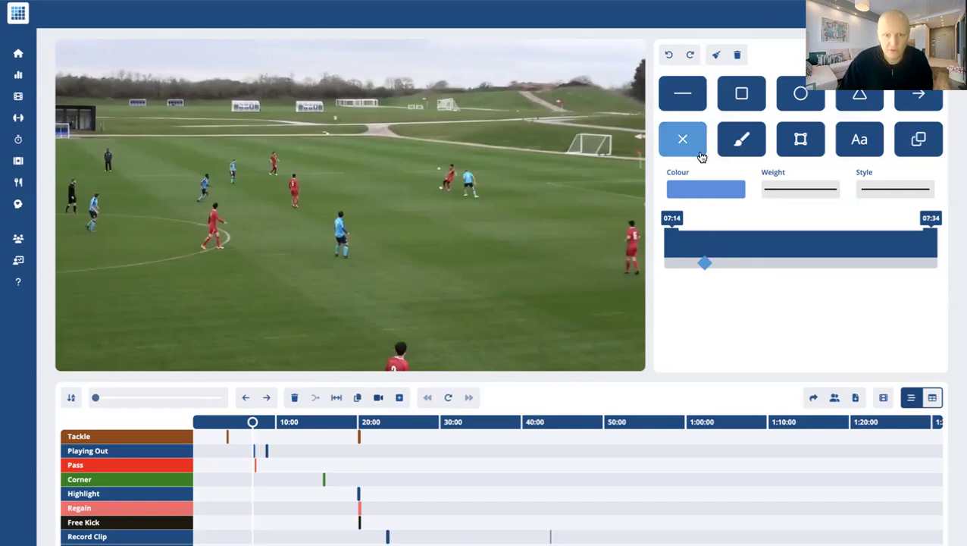
# - Draw an ellipse around the red player
pyautogui.click(796, 101)
pyautogui.moveTo(285, 166)
pyautogui.mouseDown()
pyautogui.moveTo(311, 213)
pyautogui.moveTo(307, 200)
pyautogui.mouseUp()
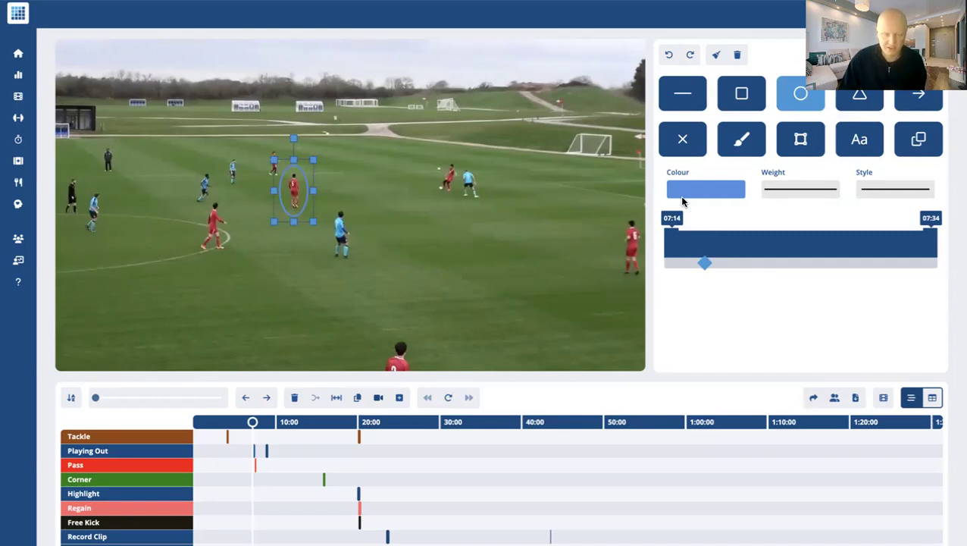
pyautogui.click(434, 201)
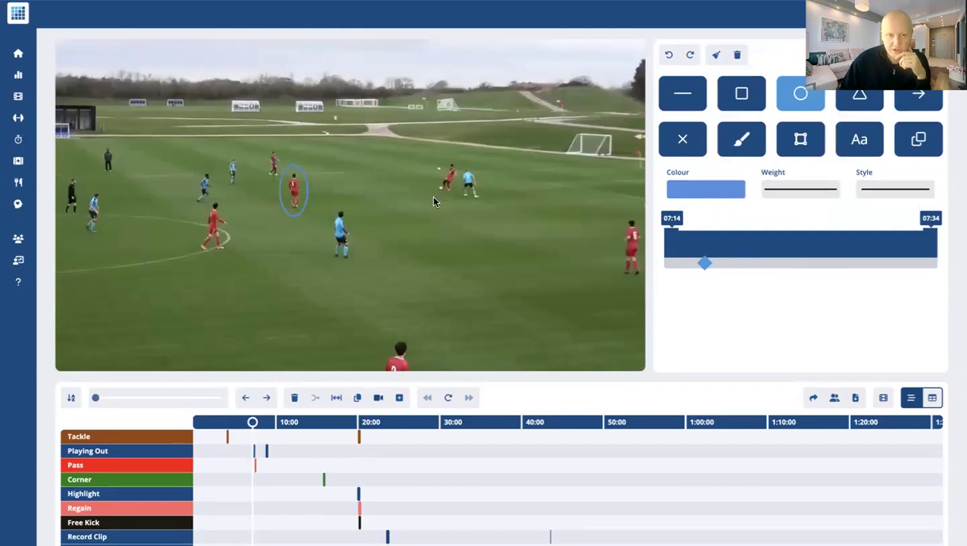
# - Outline a shaded six-corner polygon zone on the pitch to the player's right
pyautogui.click(789, 149)
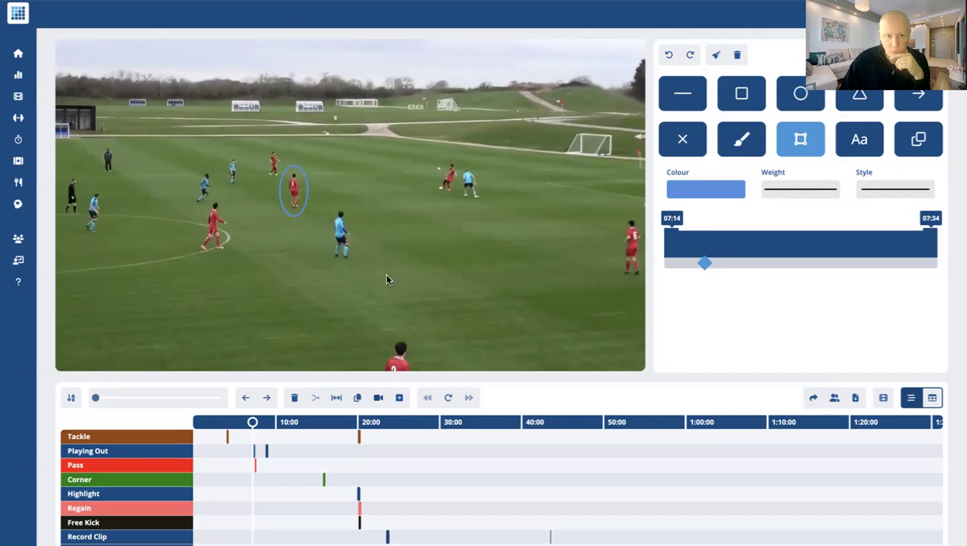
pyautogui.click(365, 299)
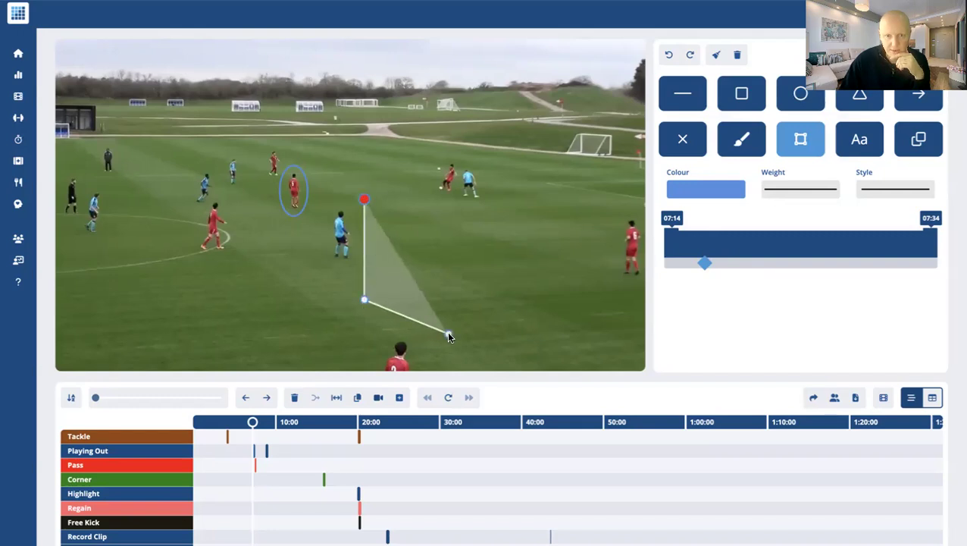
pyautogui.click(449, 333)
pyautogui.click(620, 328)
pyautogui.click(590, 243)
pyautogui.click(515, 205)
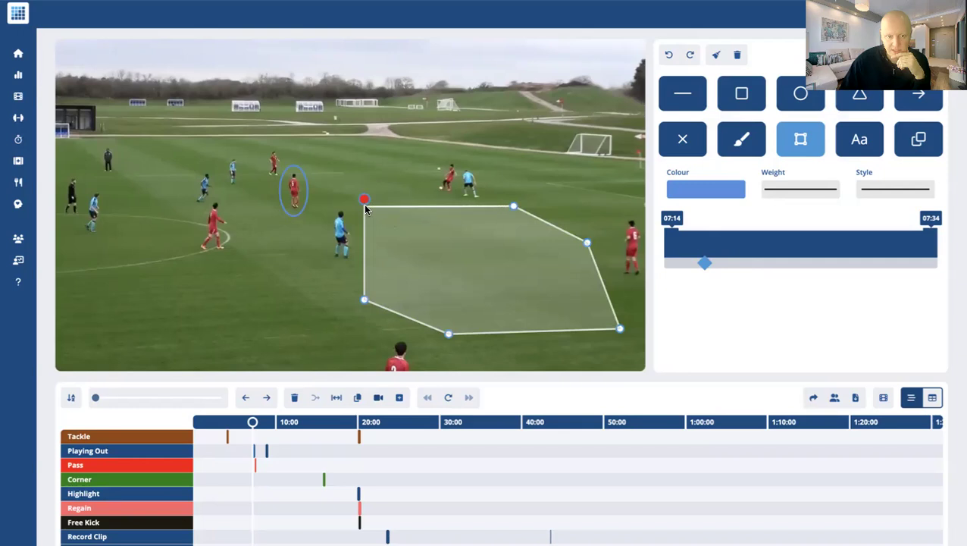
pyautogui.click(365, 198)
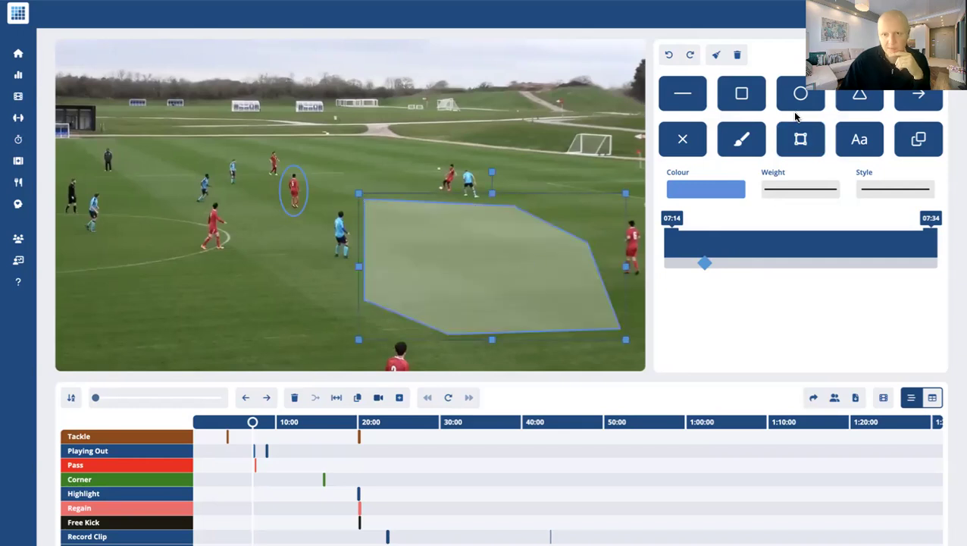
# - Place a text box on the pitch at lower left, ready for editing
pyautogui.click(860, 141)
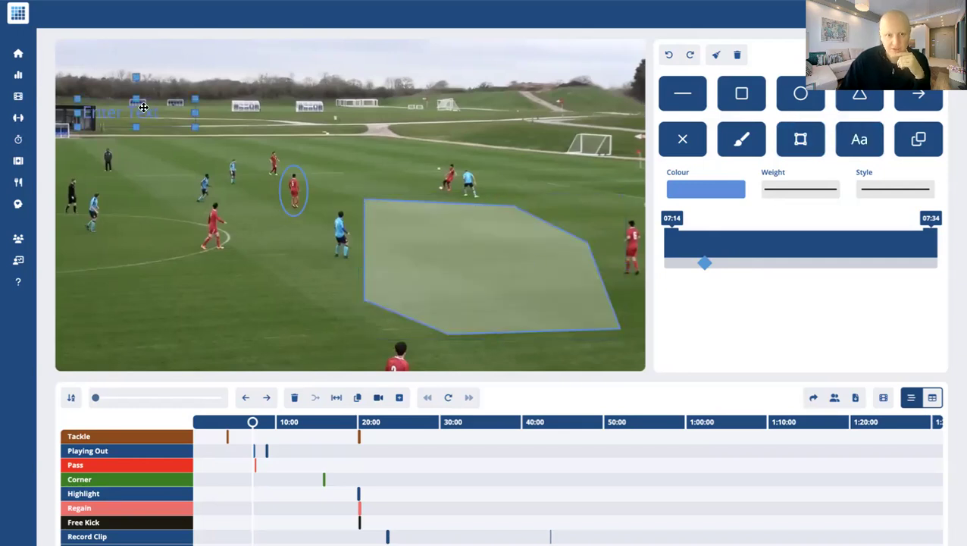
pyautogui.click(160, 315)
pyautogui.click(159, 315)
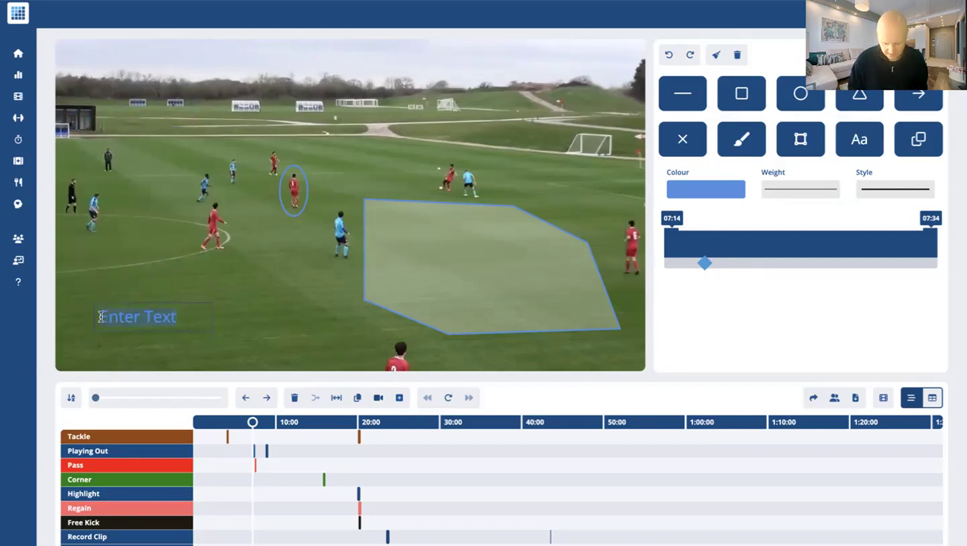
# - Enter 'ajdhgasjhfgjsaghfj' as the label and draw a leftward arrow below the circled player
pyautogui.write('ajdhgasjhfgjsaghfj')
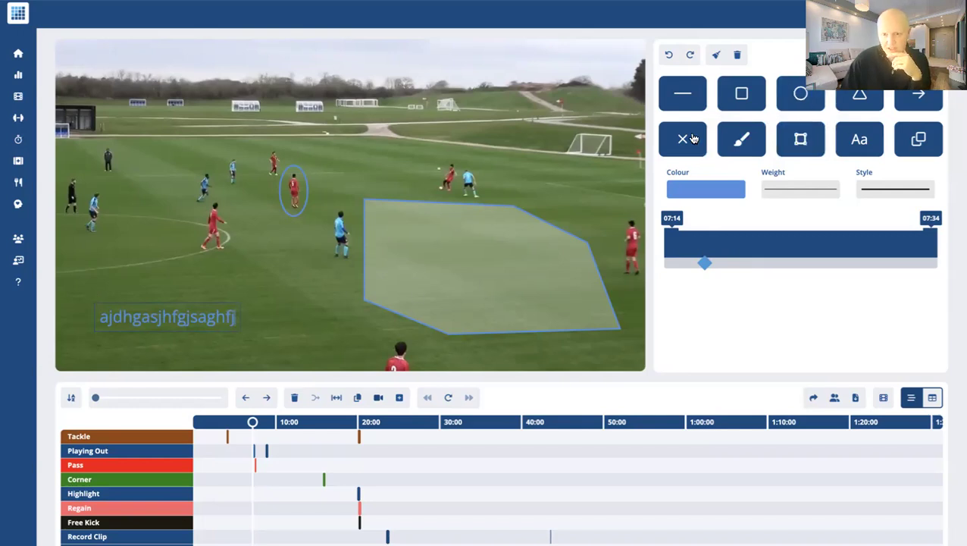
pyautogui.click(683, 94)
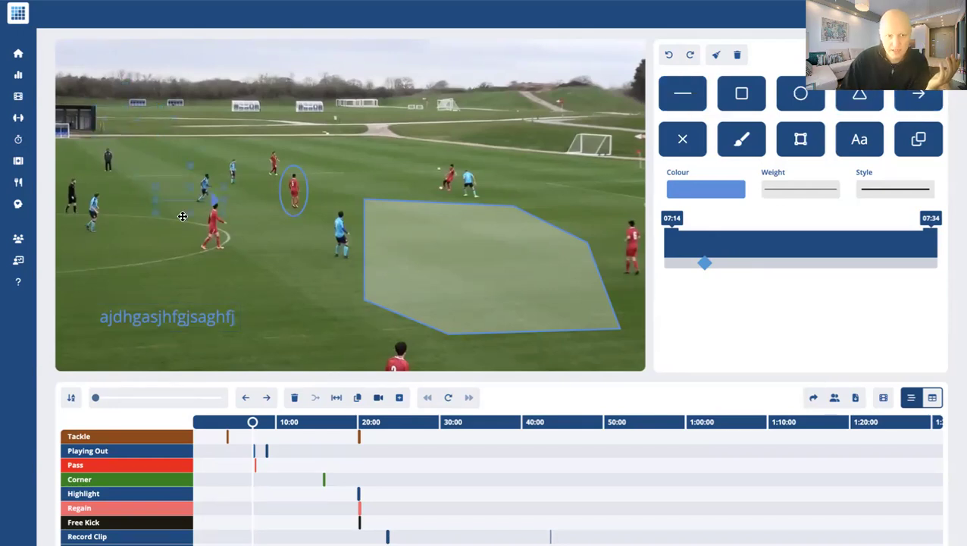
pyautogui.click(297, 291)
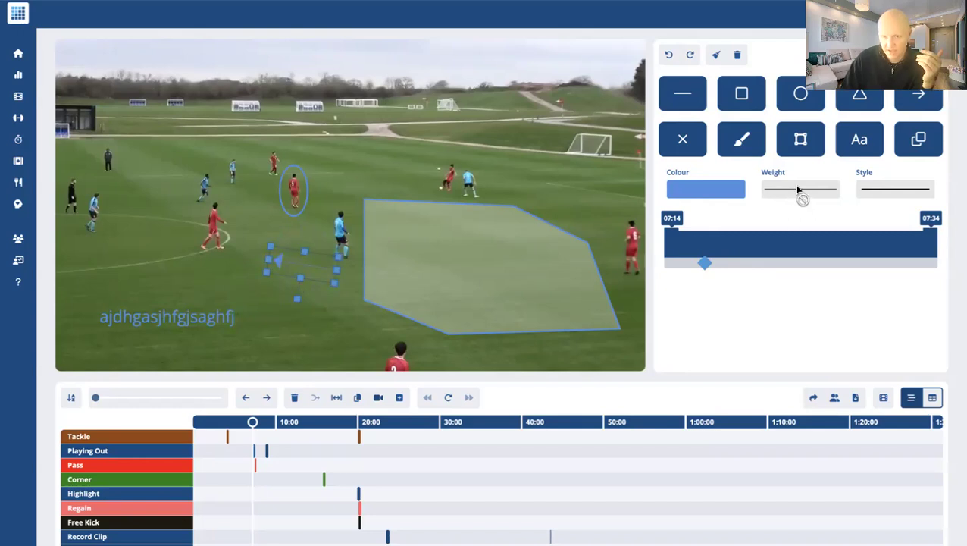
# - Select the arrow, ellipse and shaded zone in turn to check each drawing
pyautogui.click(344, 313)
pyautogui.click(272, 241)
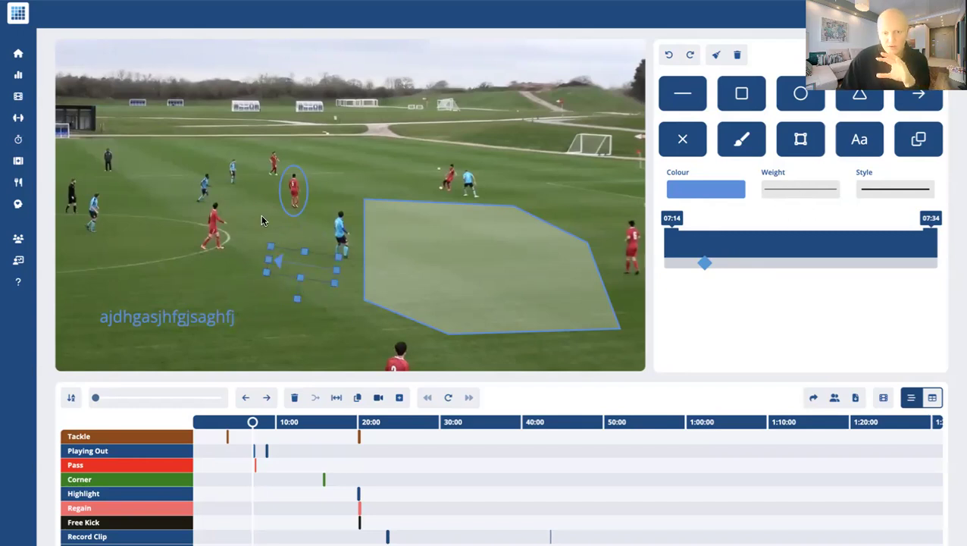
pyautogui.click(281, 190)
pyautogui.click(423, 198)
pyautogui.click(339, 165)
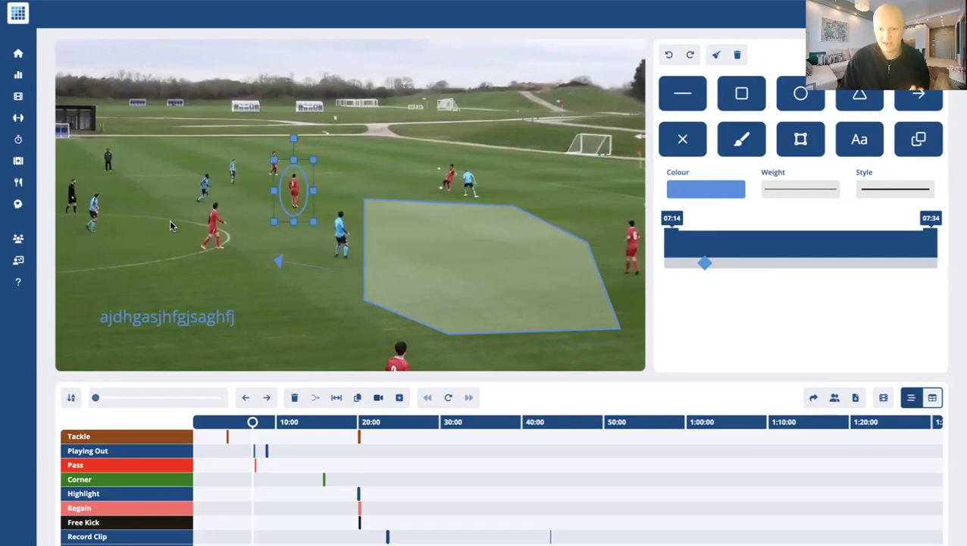
pyautogui.click(512, 253)
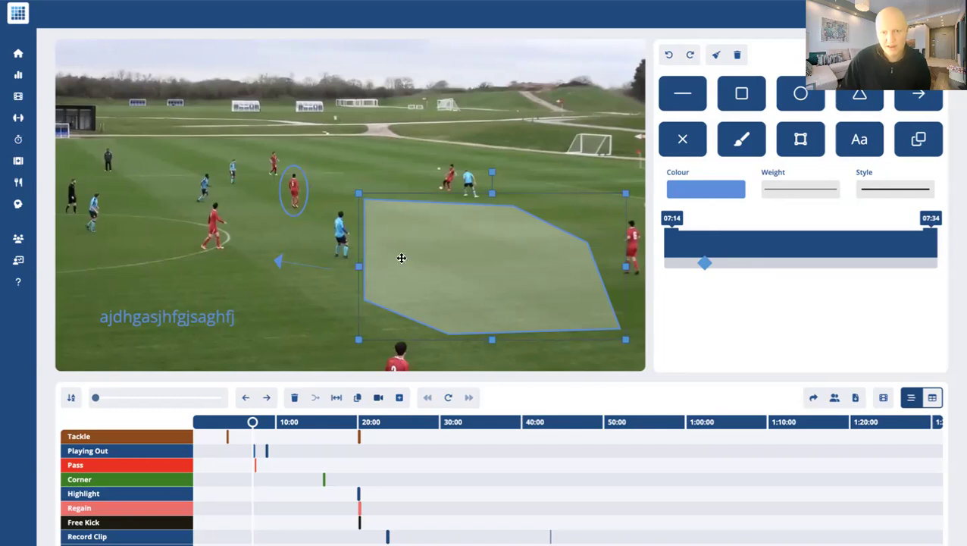
# - Save the annotation as Drawing 1 and zoom the timeline in to spread out markers
pyautogui.press('Return')
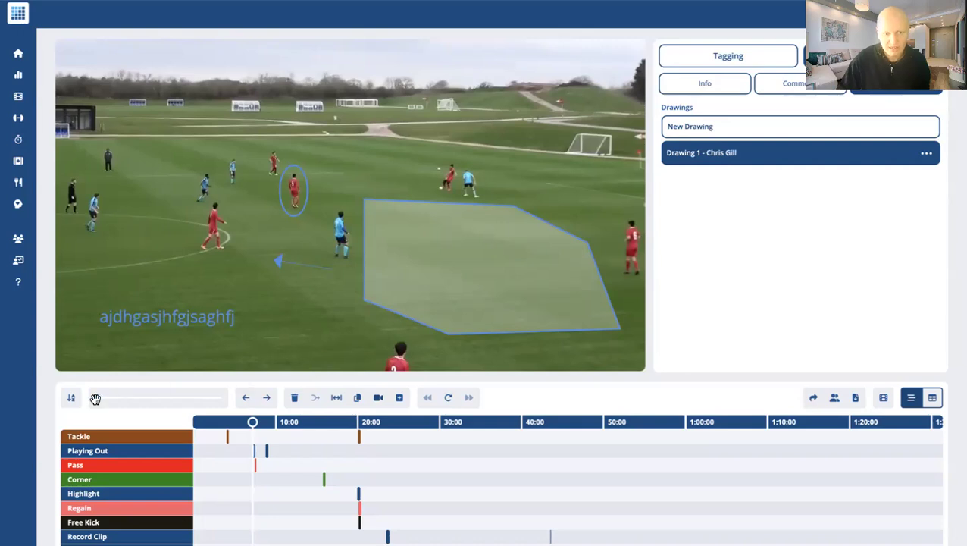
pyautogui.moveTo(96, 398); pyautogui.dragTo(112, 397)
# - Jump to the third Playing Out clip and resume playback
pyautogui.click(257, 453)
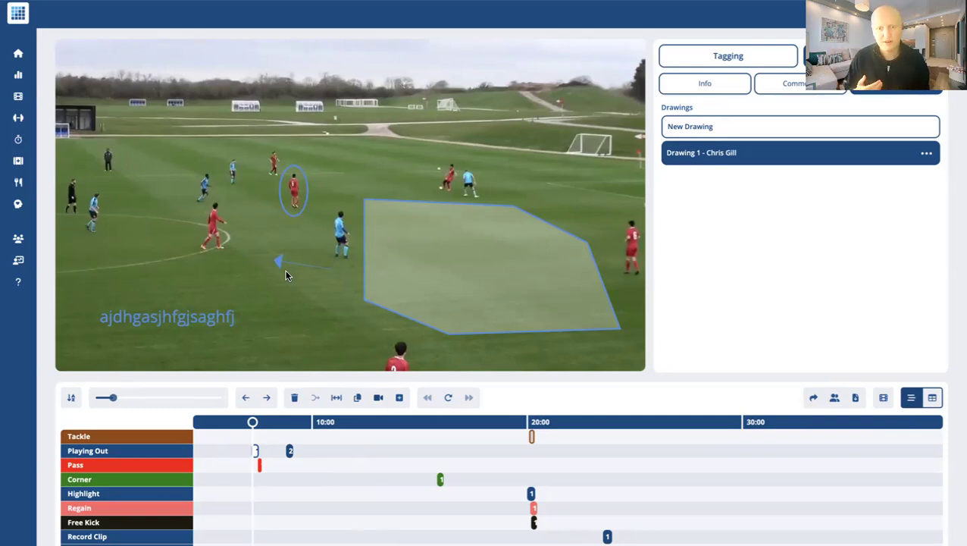
pyautogui.press('space')
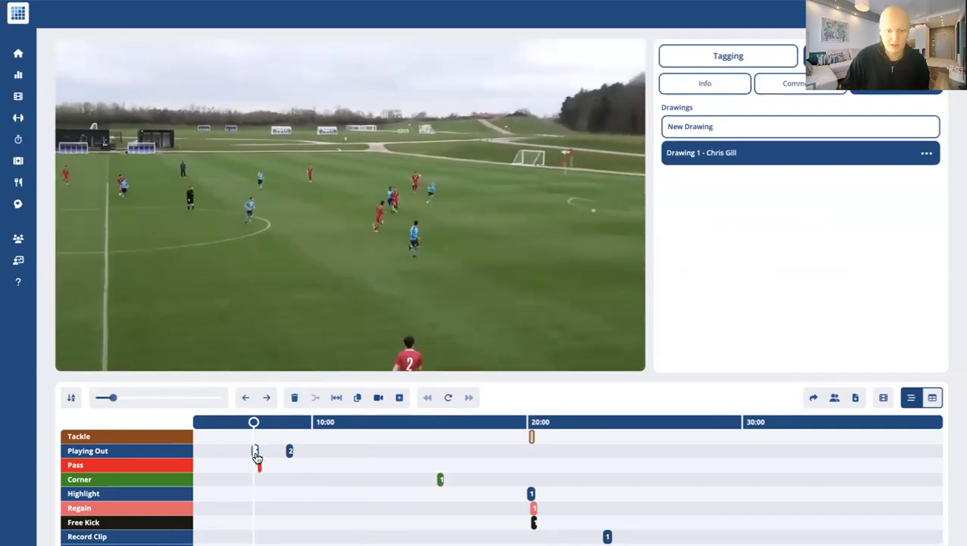
# - Jump back to the start of the Playing Out clip on the timeline
pyautogui.click(256, 453)
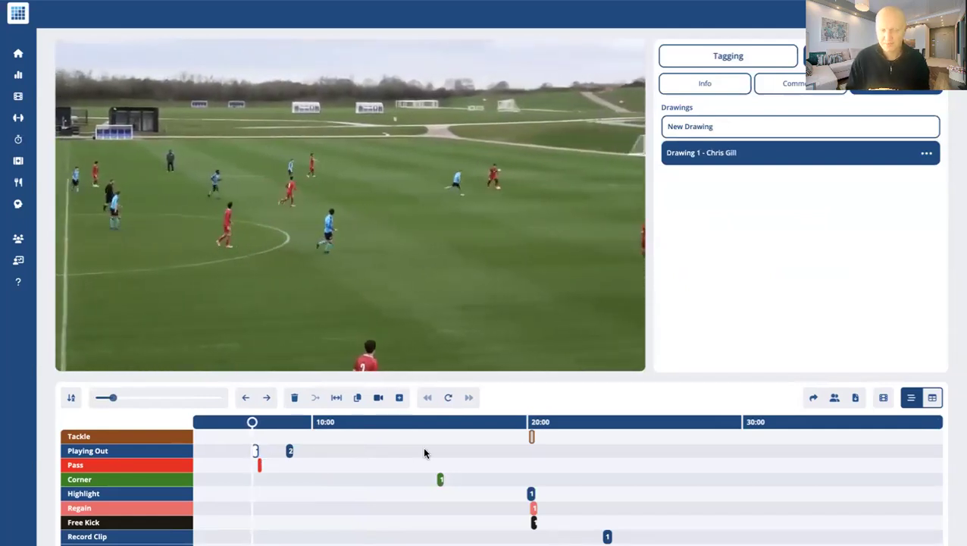